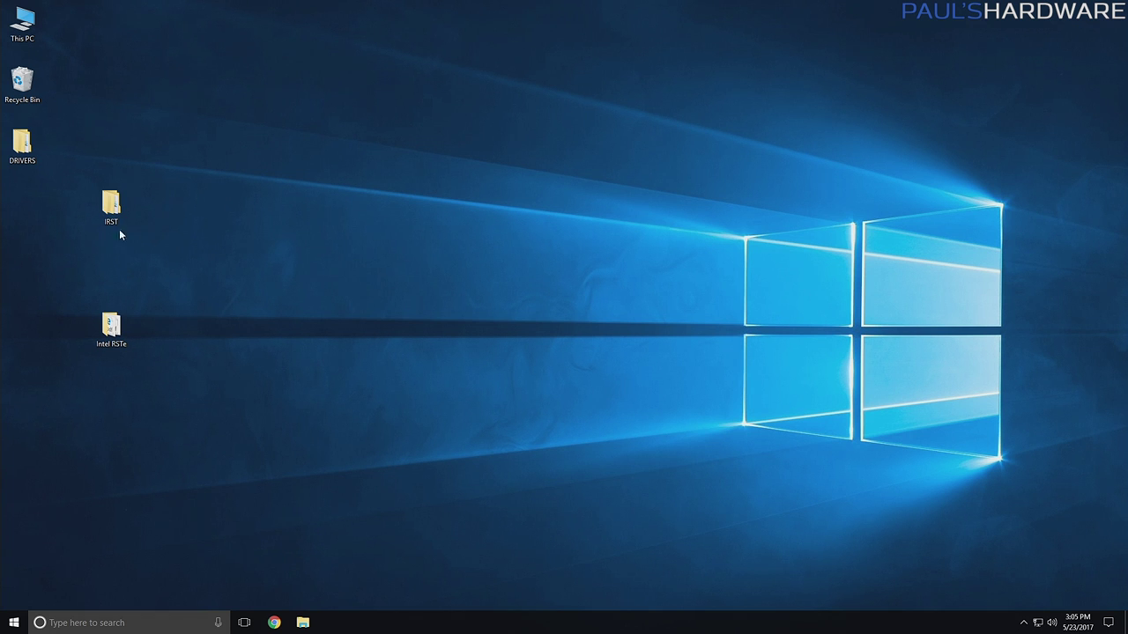
Delete the IRST folder and check the properties of both 373 GB NVMe SSDs
drag(113, 213, 22, 81)
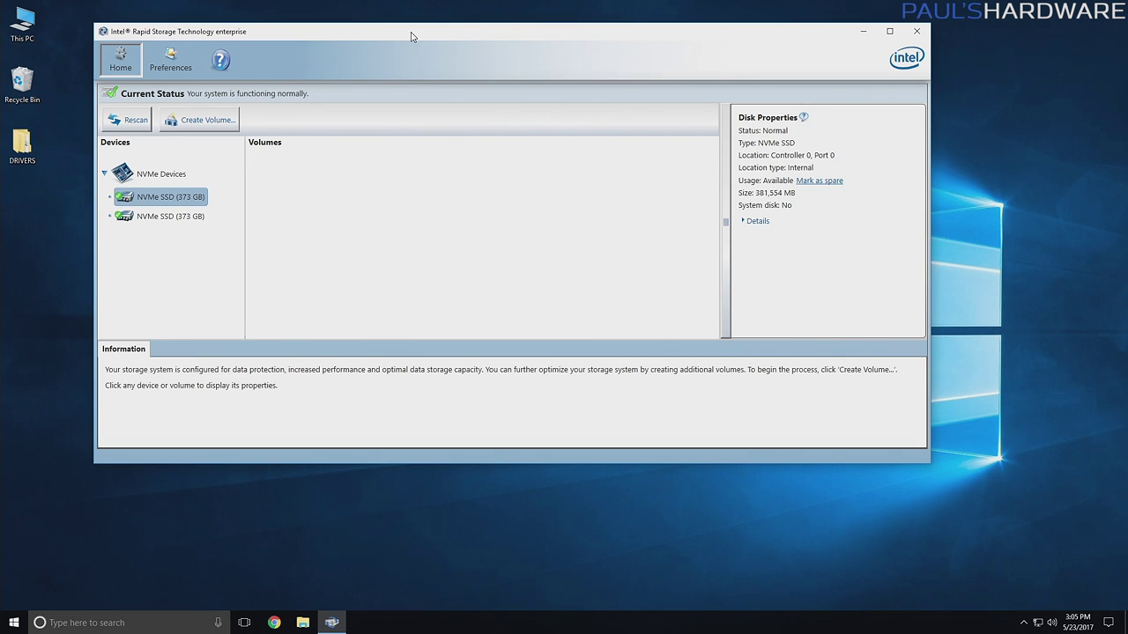
drag(411, 36, 402, 43)
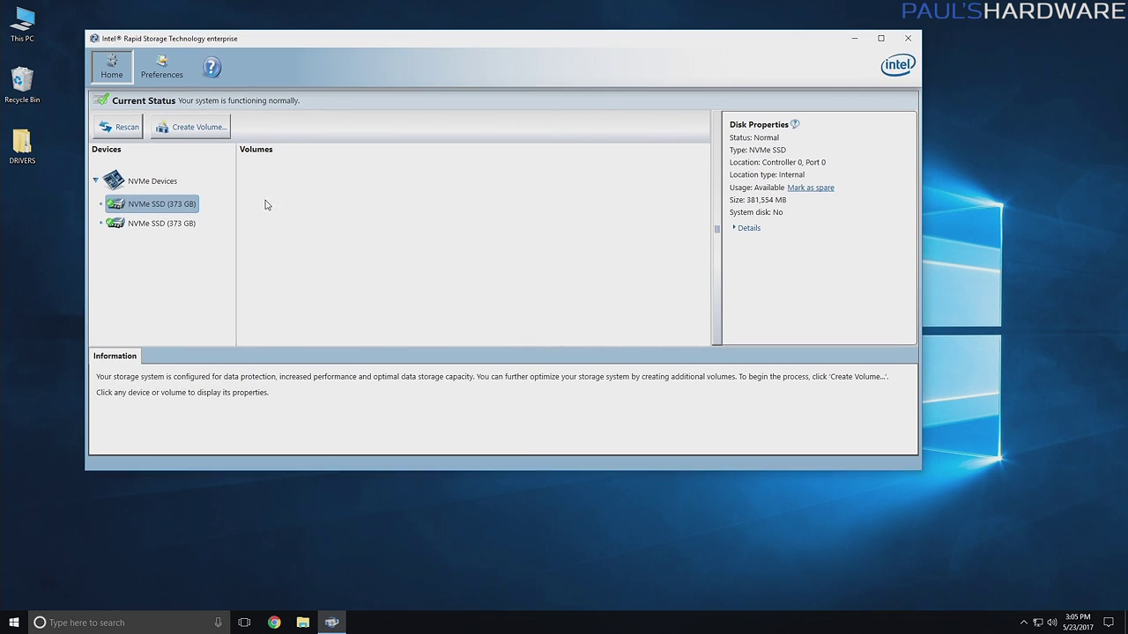
click(155, 223)
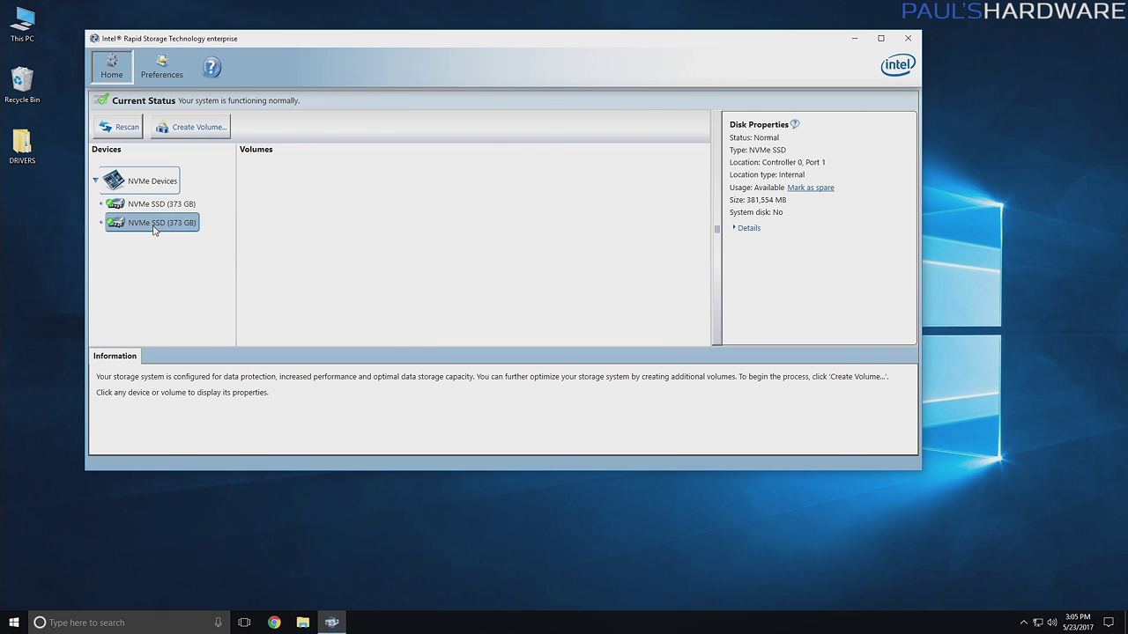
click(161, 205)
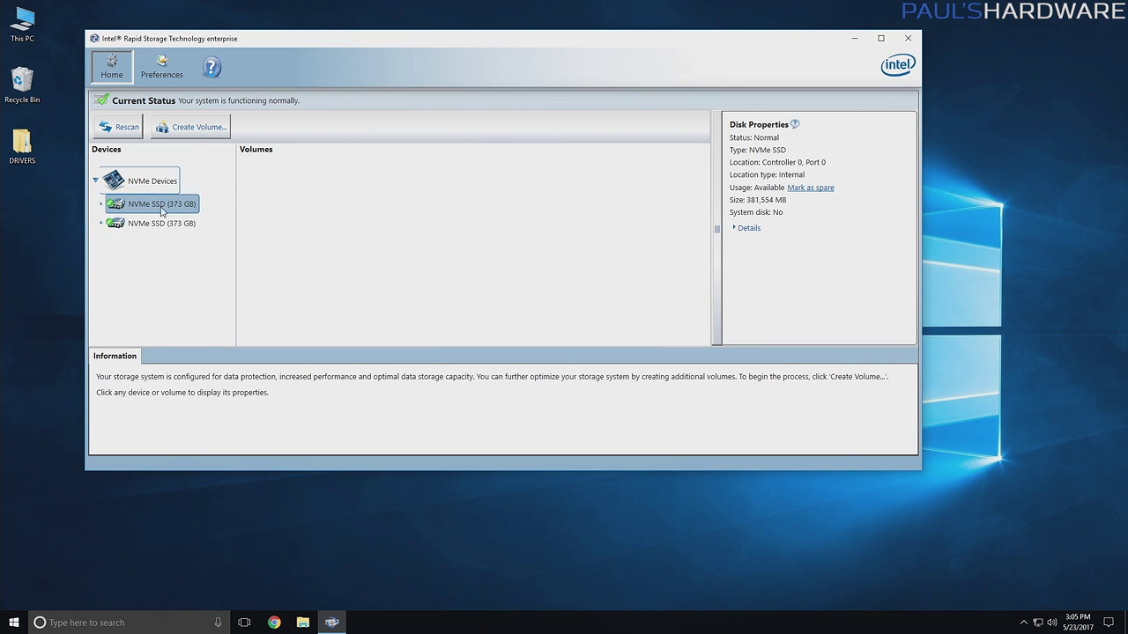
Create a RAID 0 volume named 750RAID0 spanning both NVMe SSDs
click(192, 127)
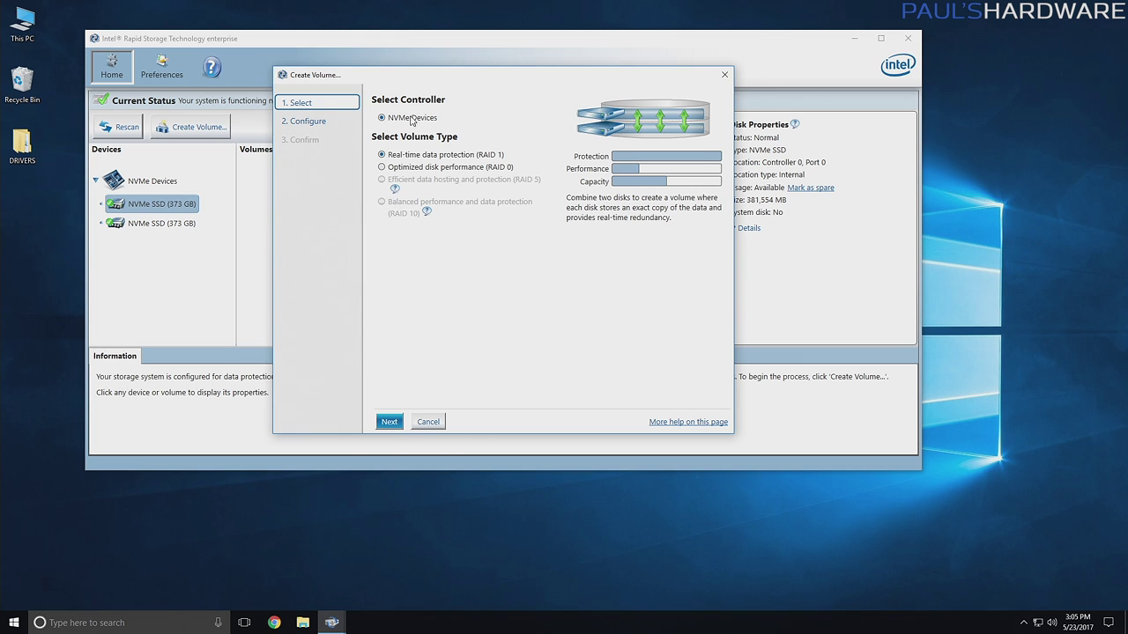
click(382, 168)
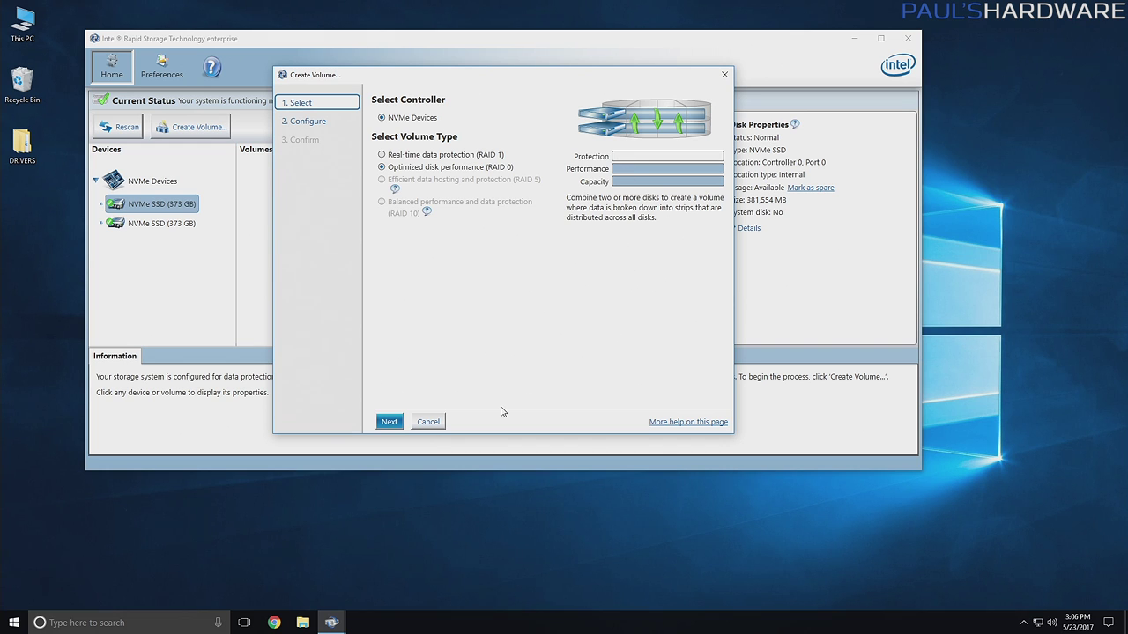
click(389, 423)
text(750RAID0)
click(391, 175)
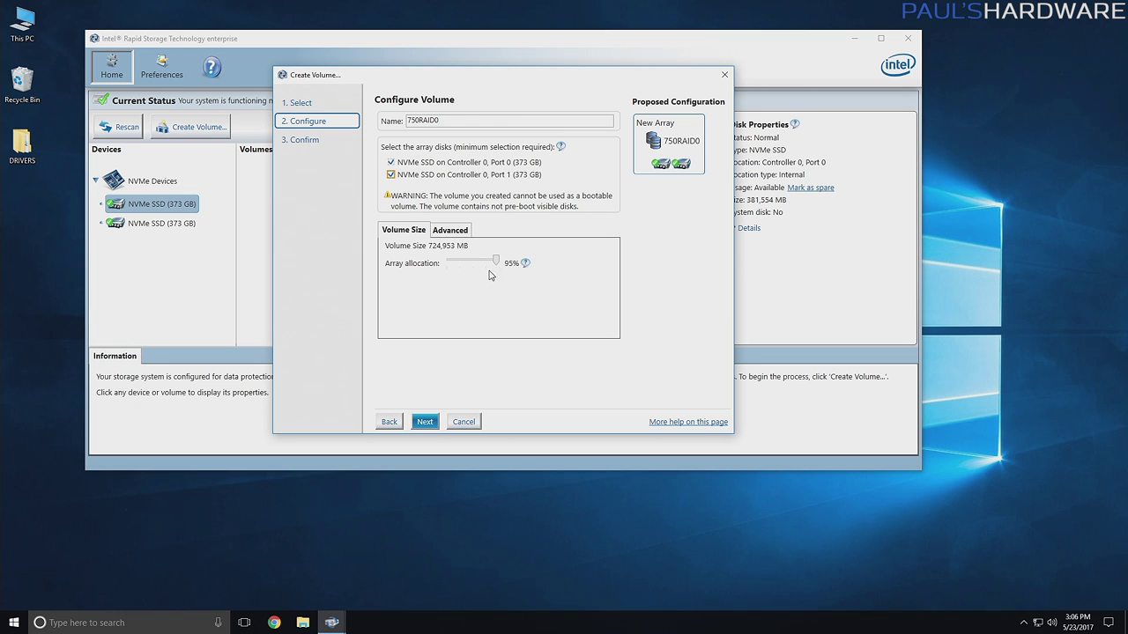
click(424, 422)
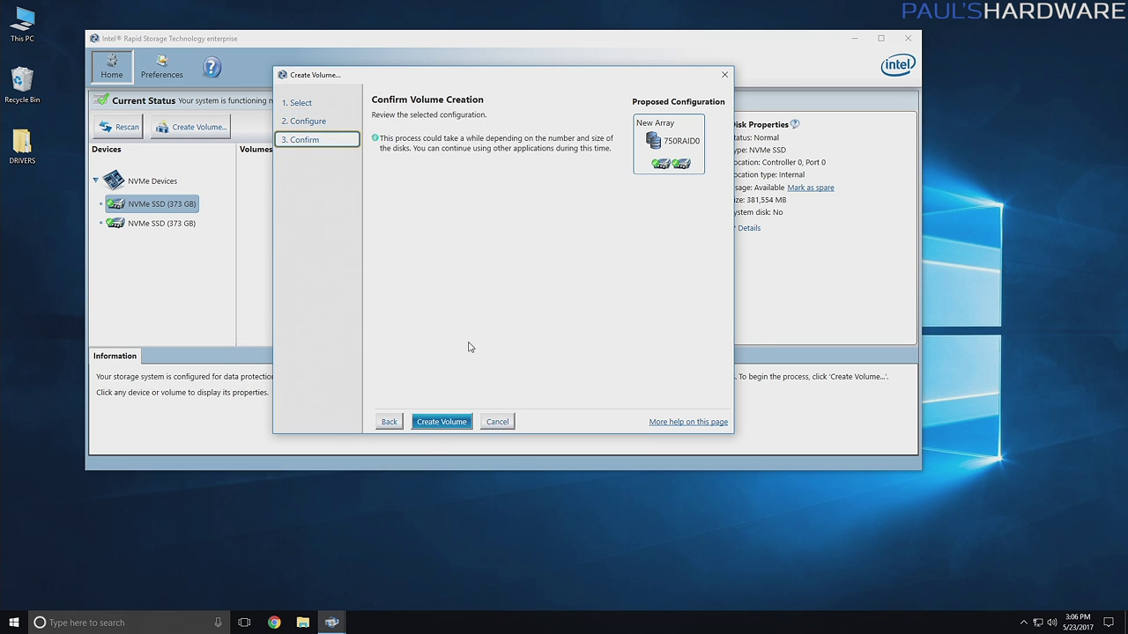
click(465, 421)
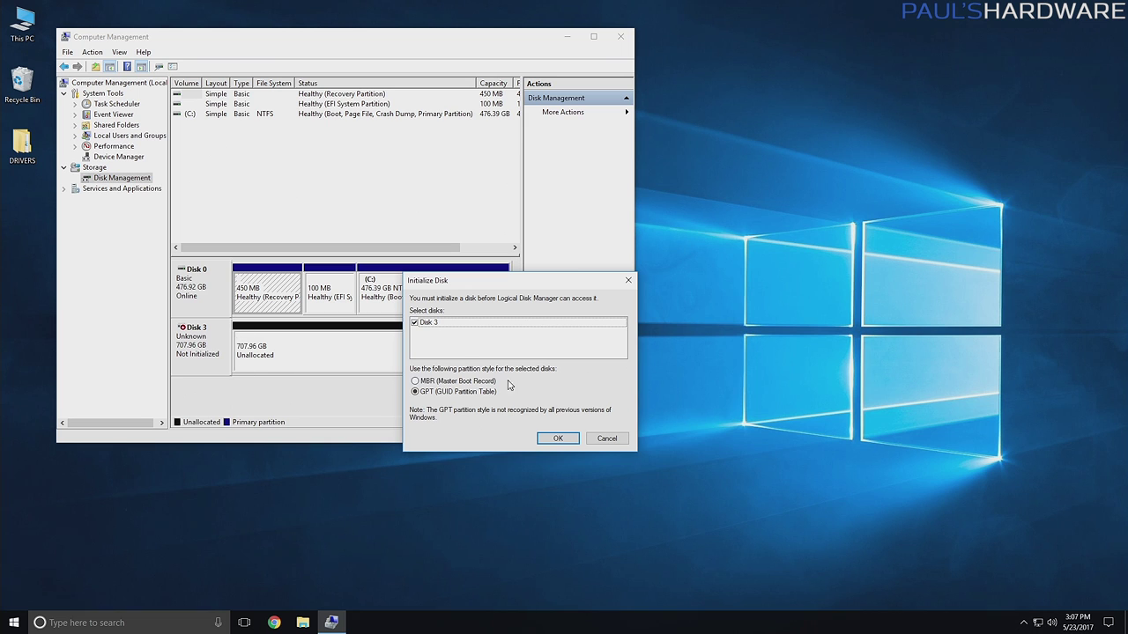
Initialize Disk 3 as GPT and format it as full-size NTFS volume 750-RAID0 (D:)
click(557, 438)
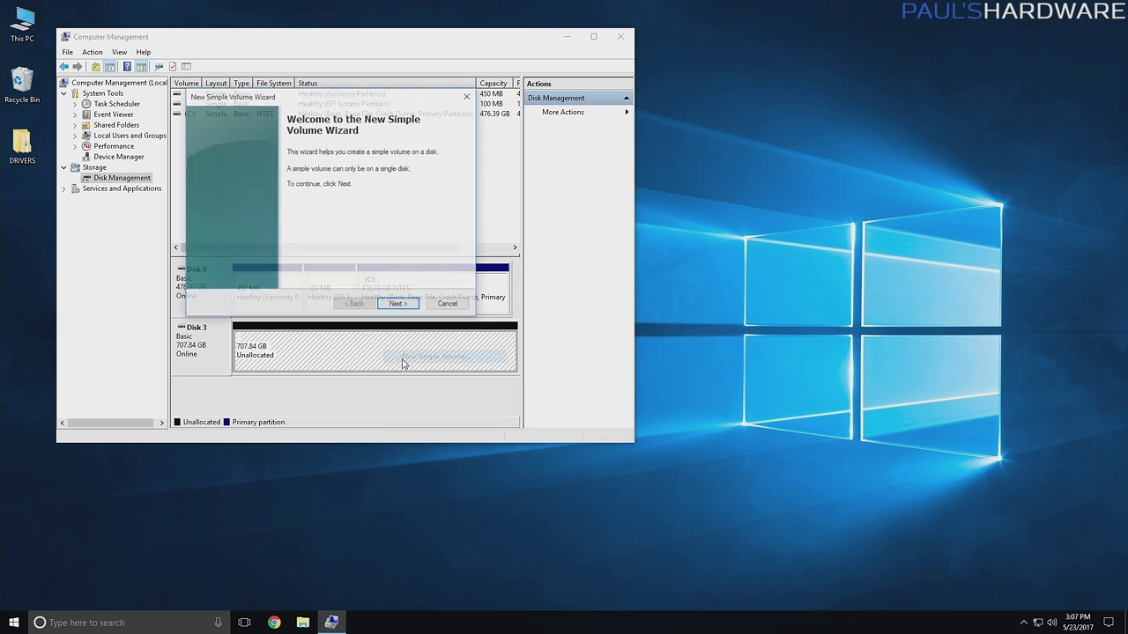
click(397, 304)
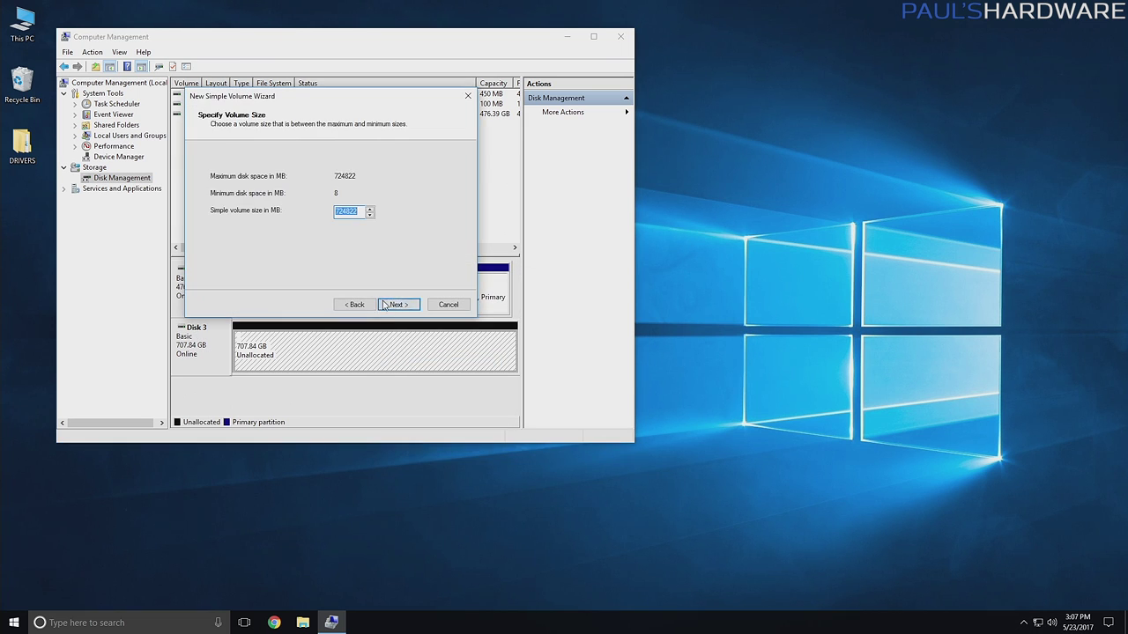
click(396, 304)
click(396, 304)
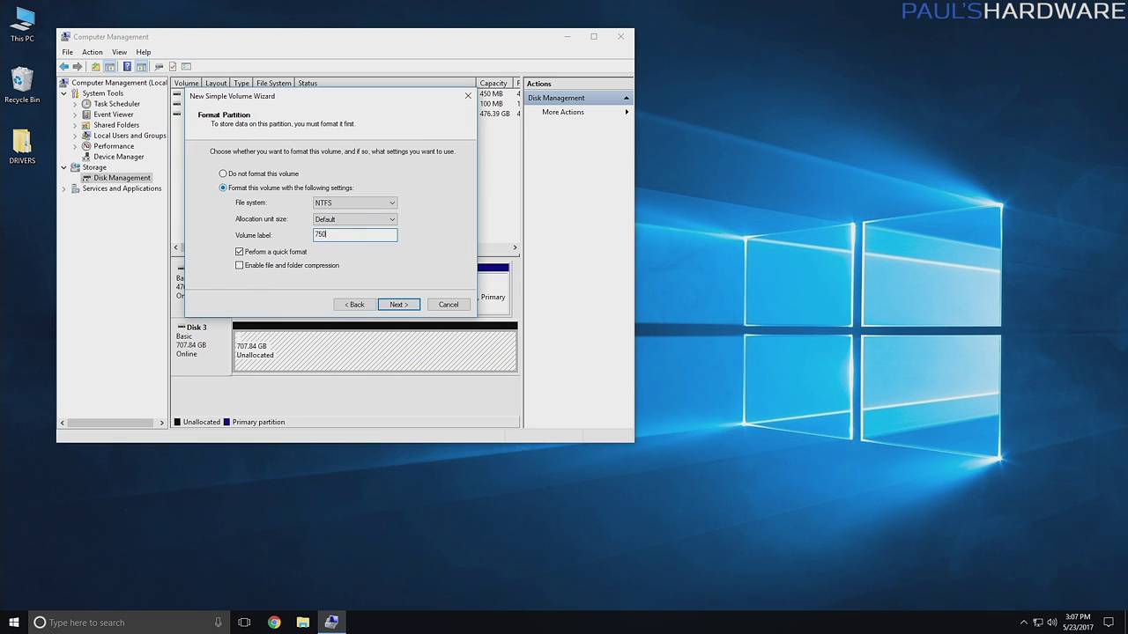
click(398, 304)
click(399, 304)
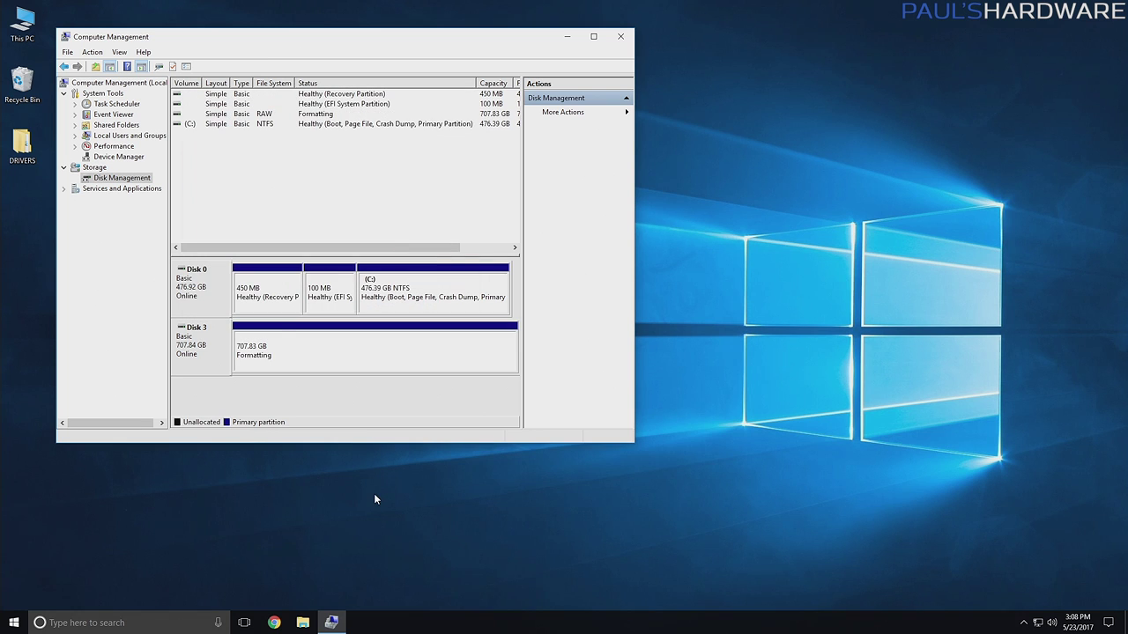
Open the new D: drive in File Explorer, then go to This PC
click(999, 569)
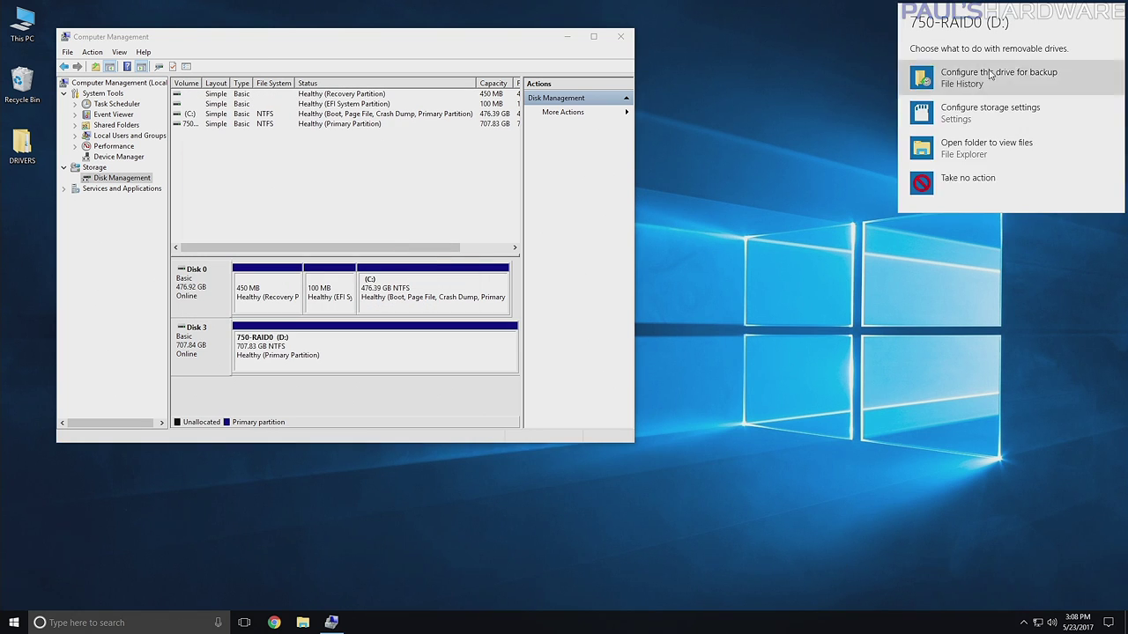
click(986, 148)
drag(379, 34, 538, 193)
click(234, 380)
key(Tab)
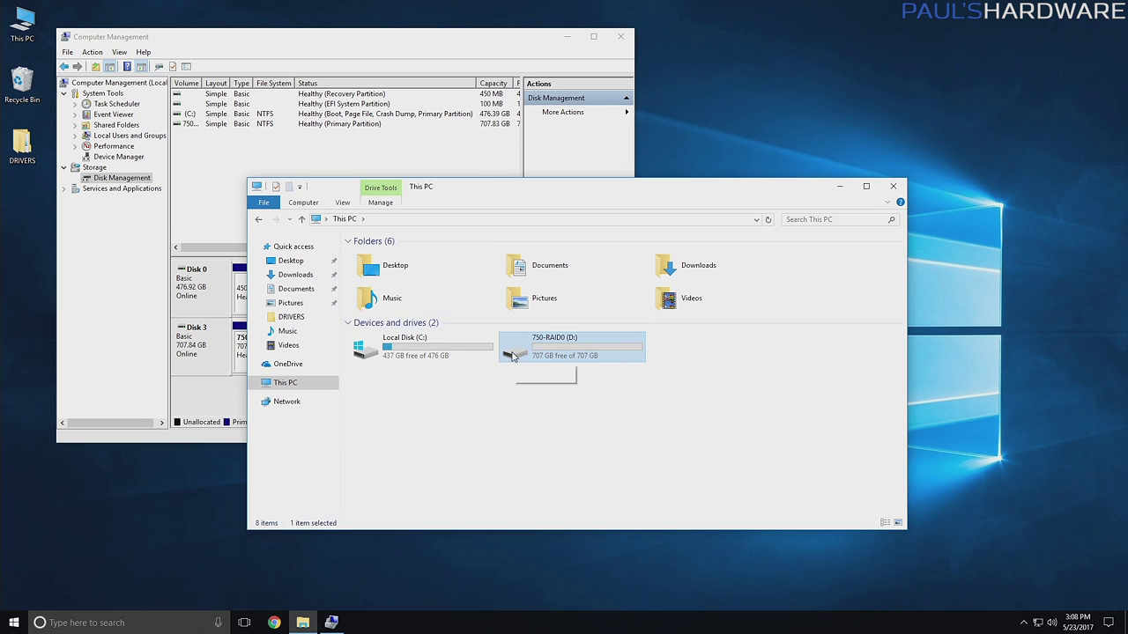
Run the ATTO benchmark on the 750-RAID0 D: volume, then on the C: drive
double_click(515, 348)
key(alt+Left)
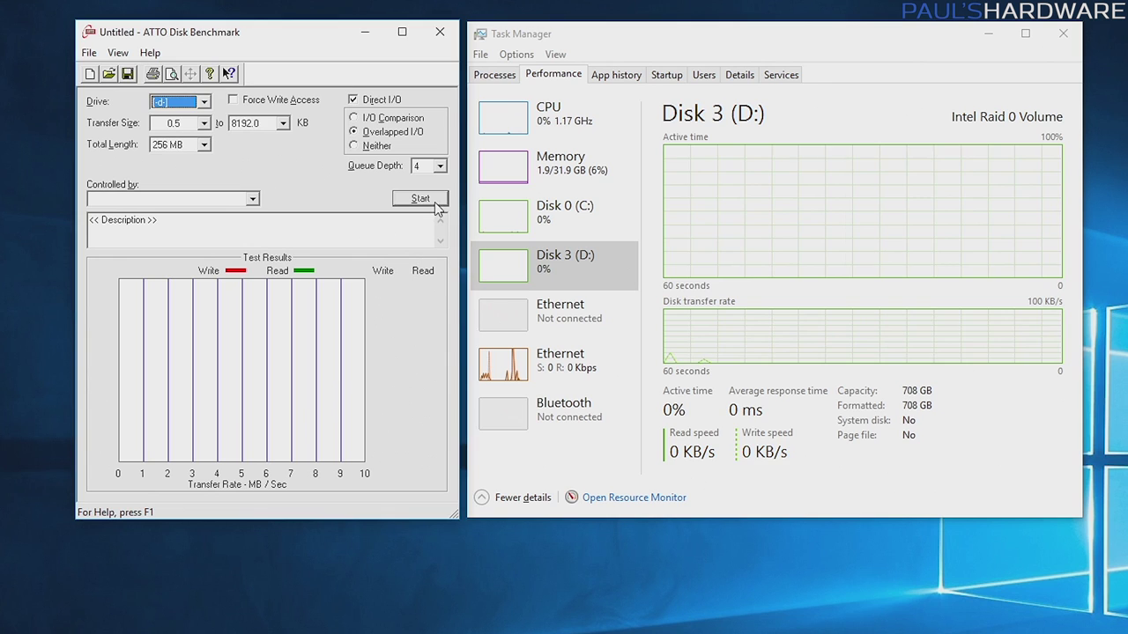
key(Return)
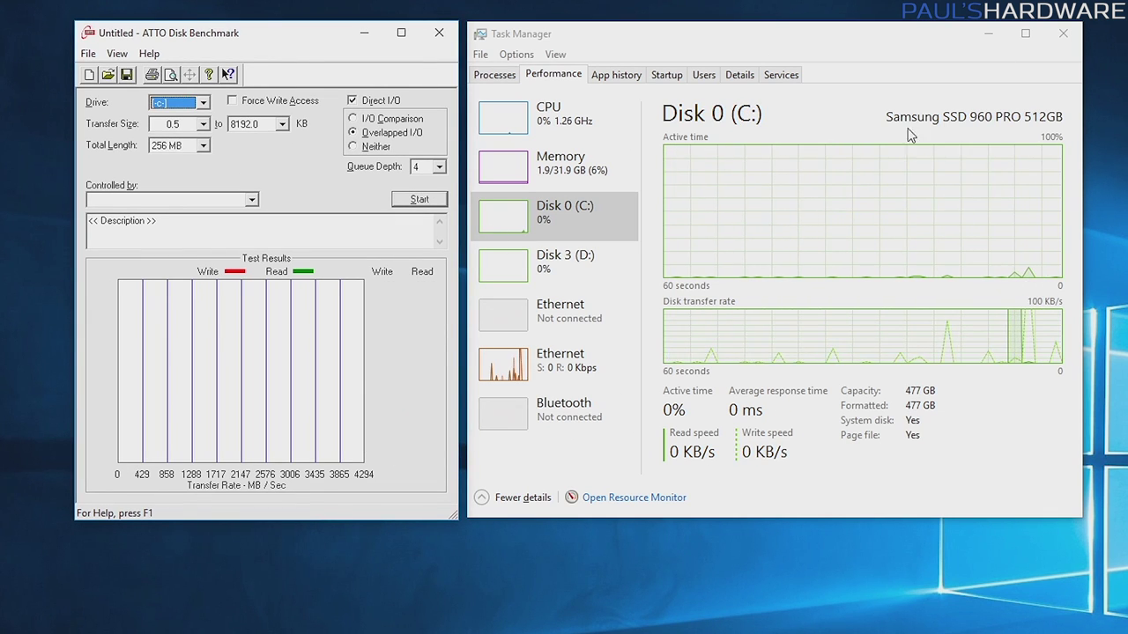
click(419, 199)
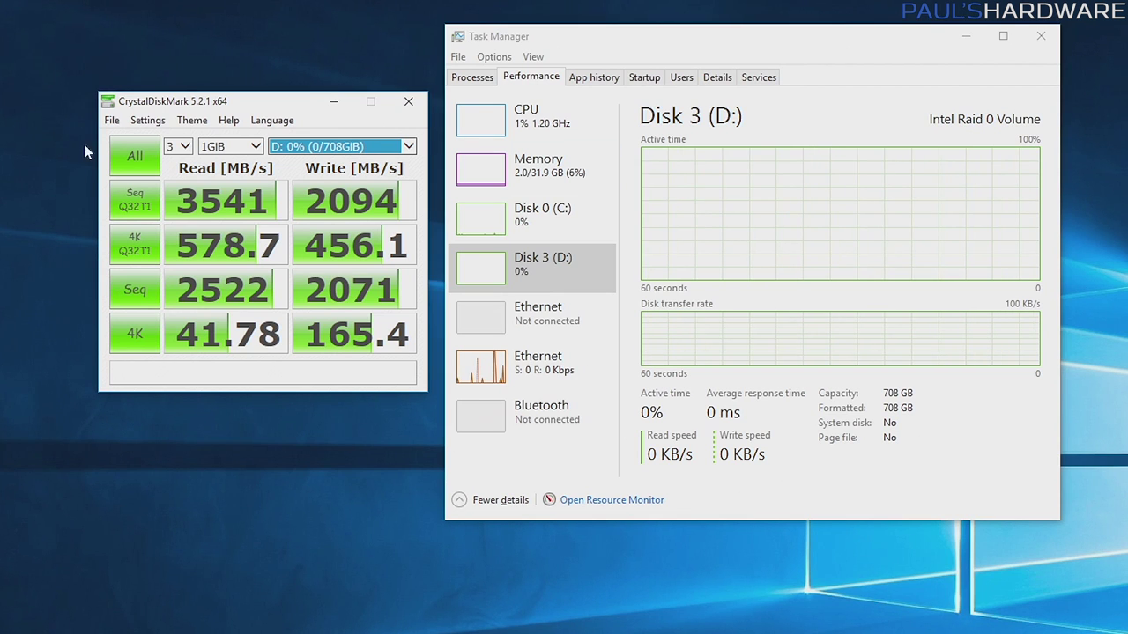
Run all CrystalDiskMark tests on the D: RAID volume
click(140, 161)
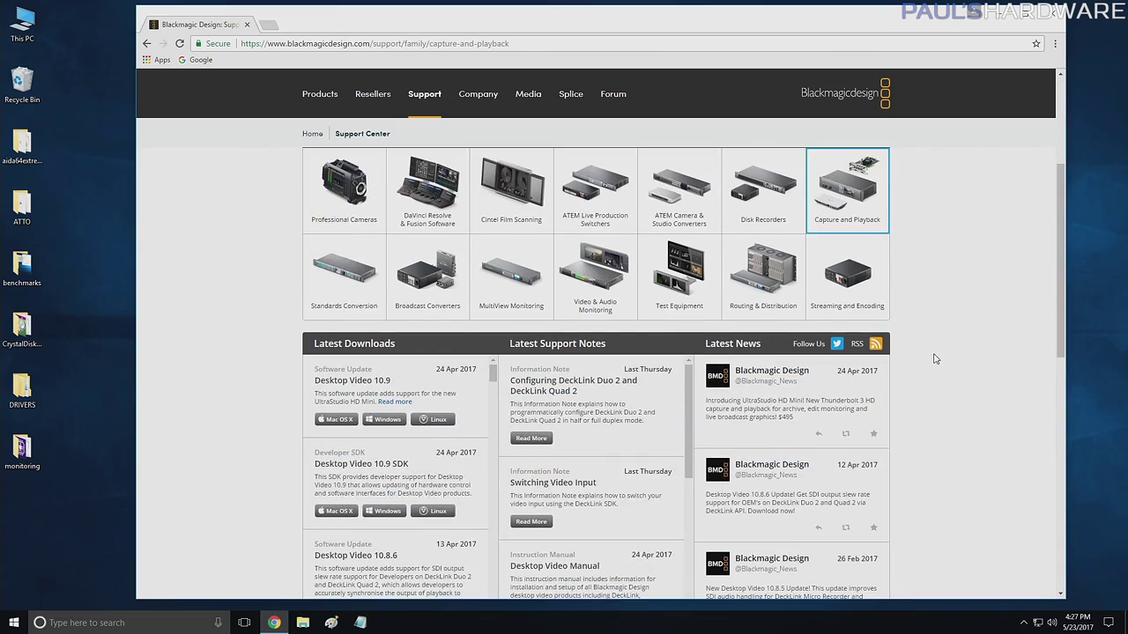
scroll(934, 359, down, 5)
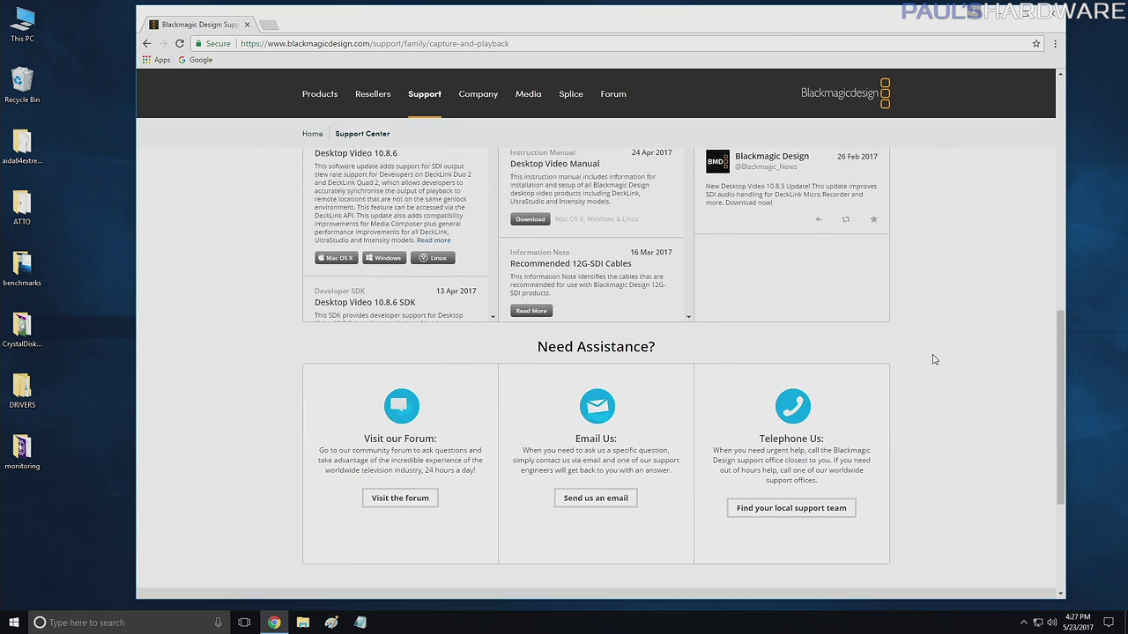
scroll(934, 359, up, 5)
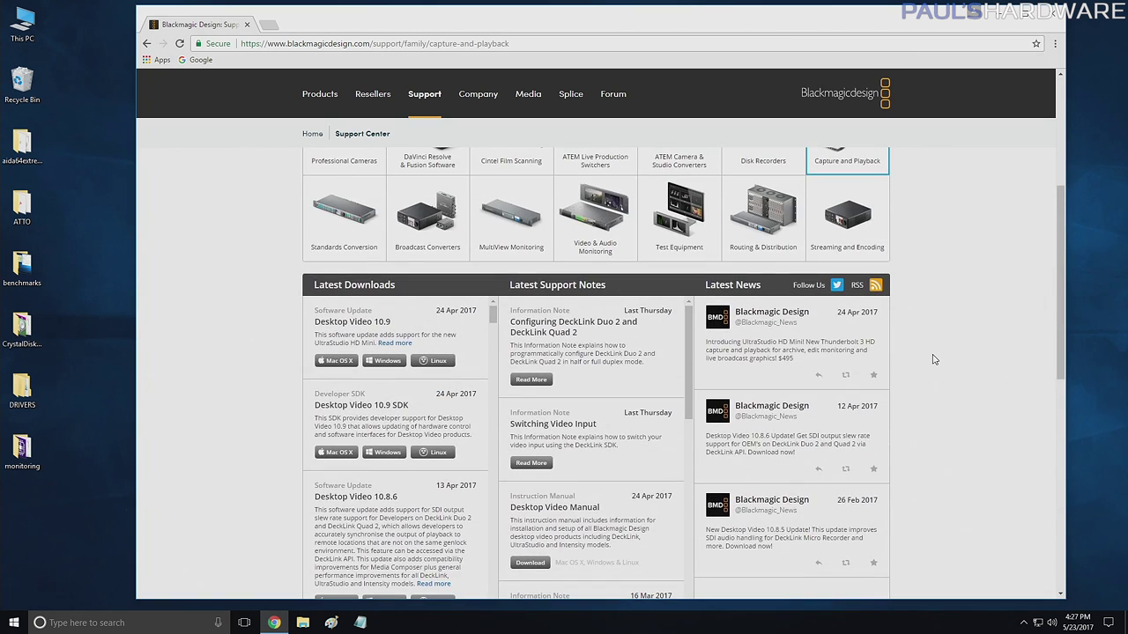
scroll(289, 358, up, 3)
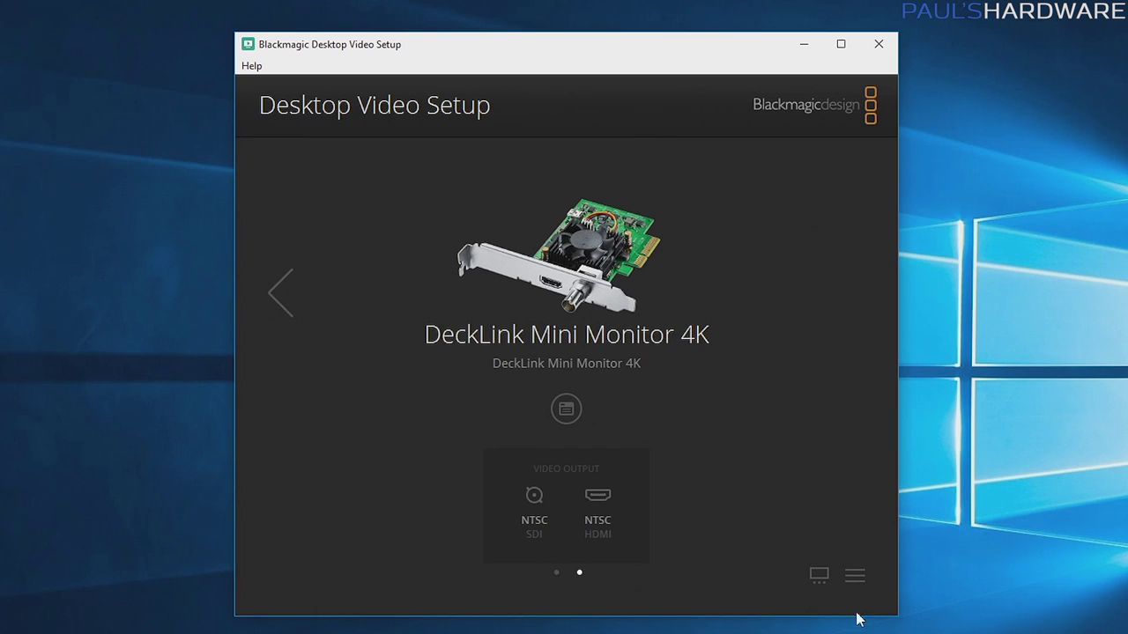
Show both DeckLink cards in list view and set the Mini Recorder 4K input conversion to None
click(855, 576)
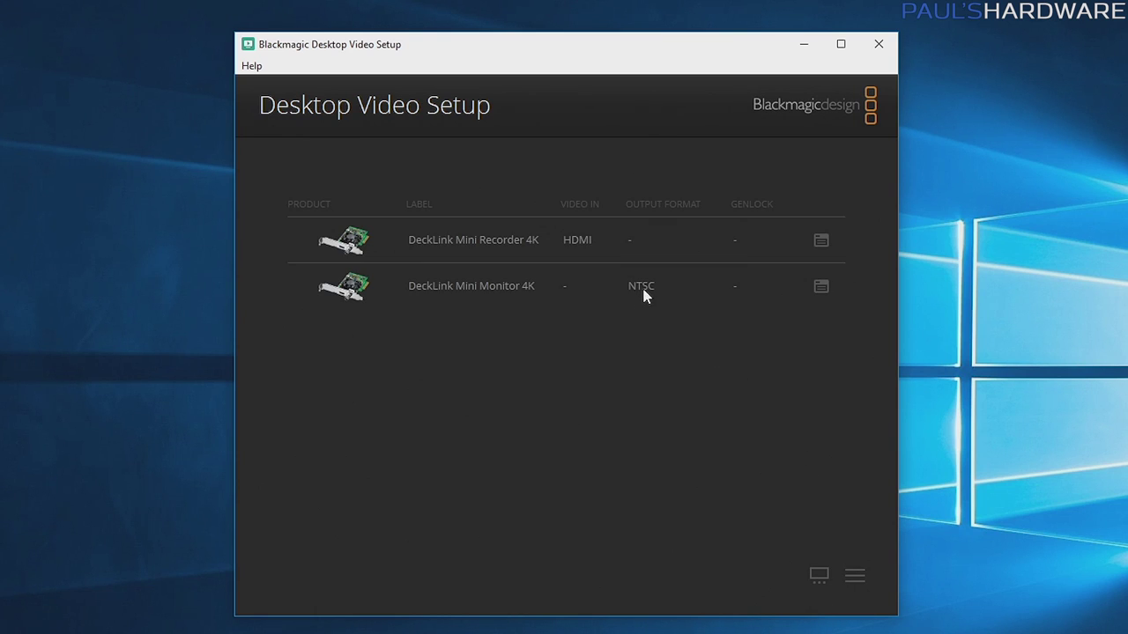
click(822, 242)
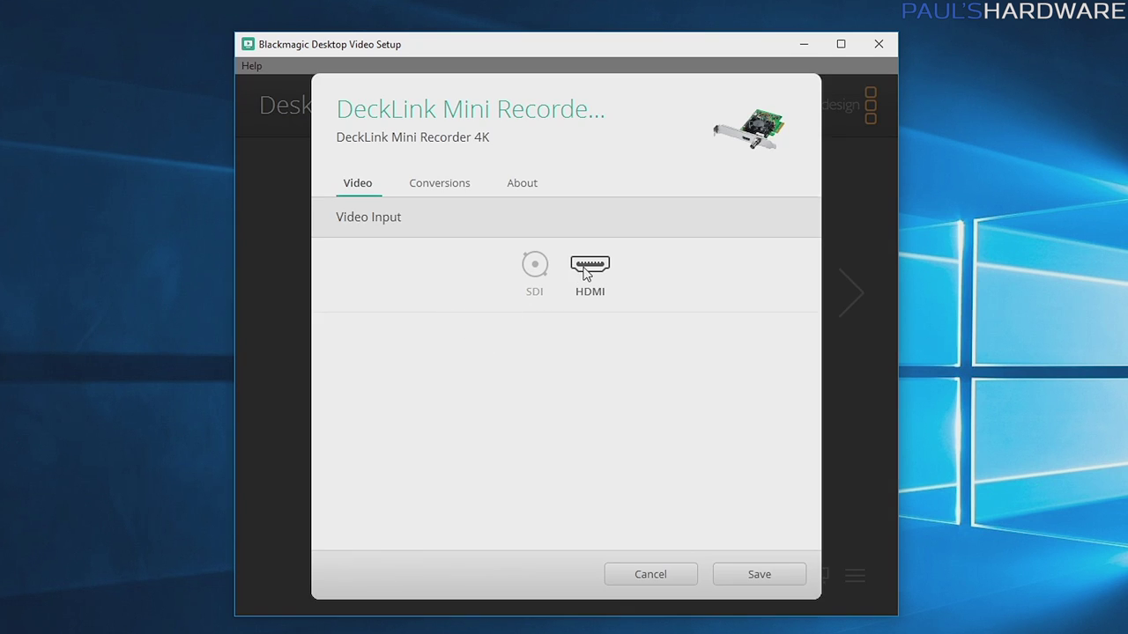
click(439, 183)
click(665, 254)
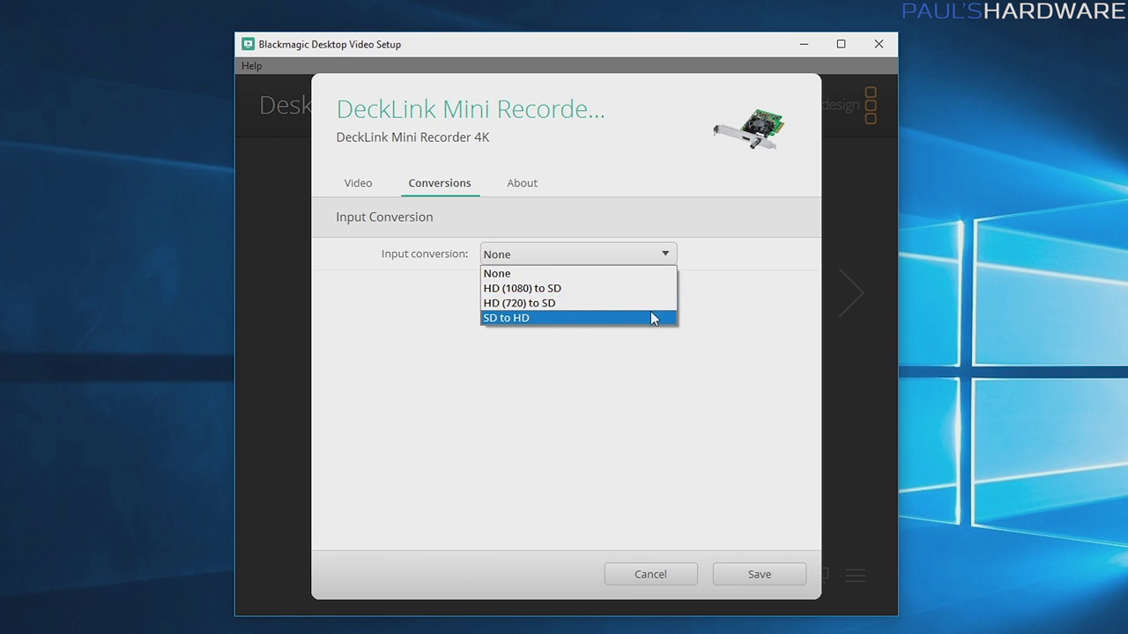
click(656, 276)
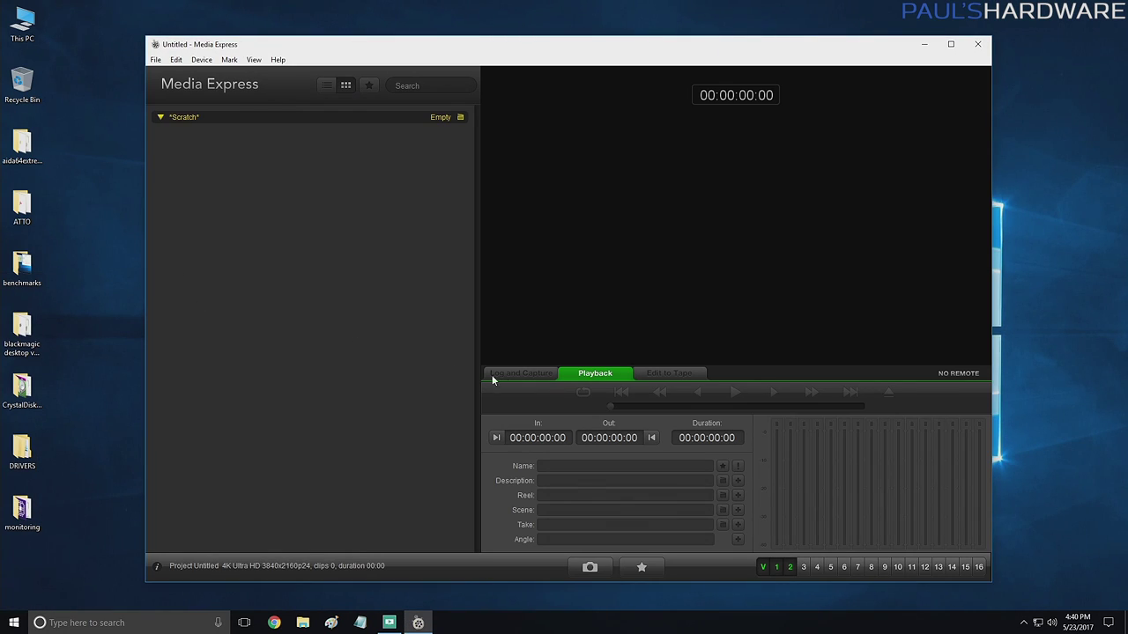
Select the DeckLink Mini Recorder 4K as the device and show Log and Capture with live preview
click(201, 60)
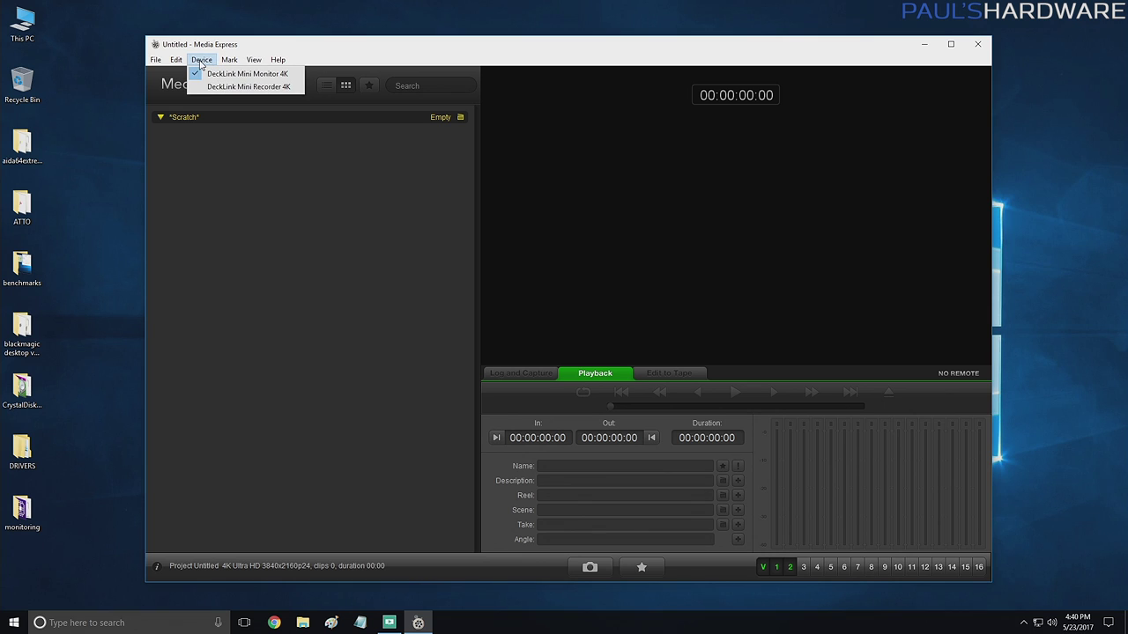
click(236, 87)
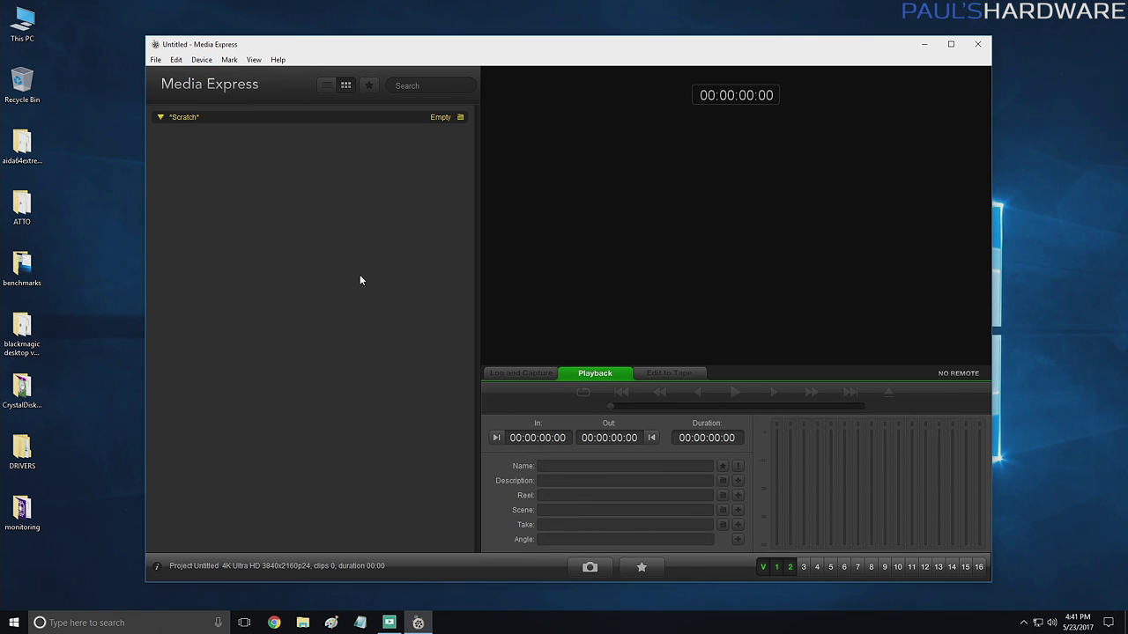
click(530, 373)
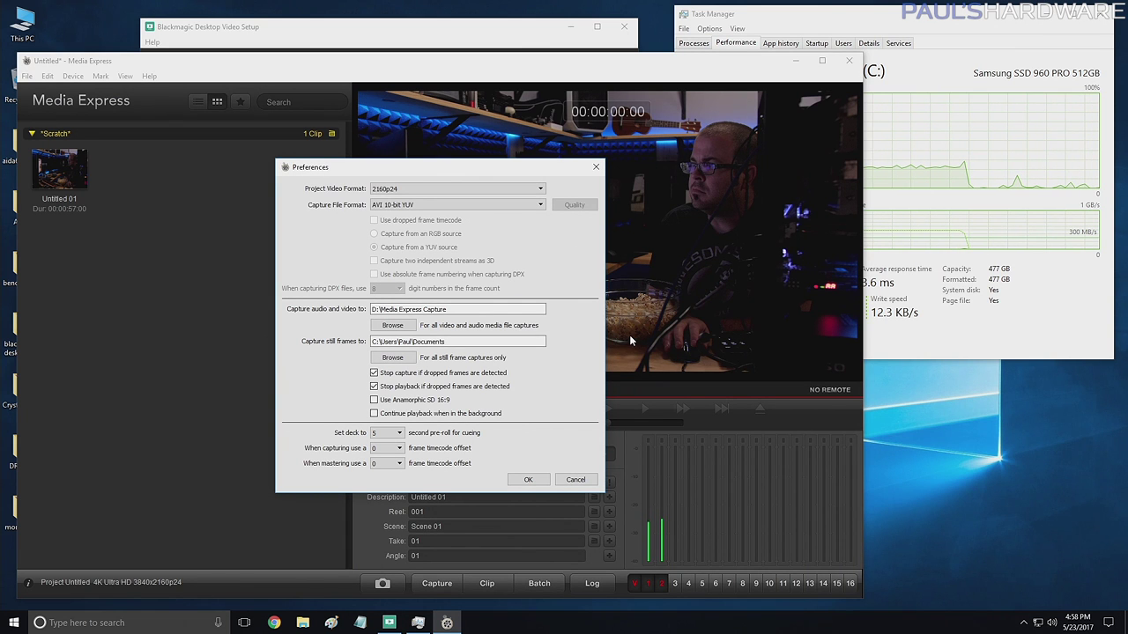
Set the capture file format to AVI 10-bit YUV in Preferences and apply
click(520, 204)
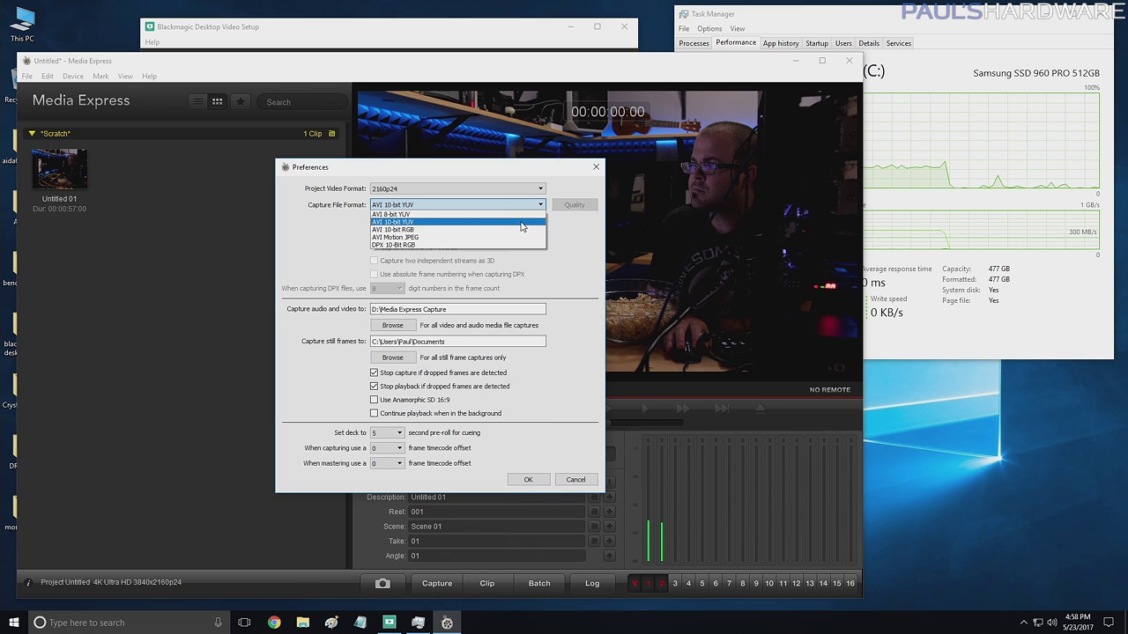
click(522, 224)
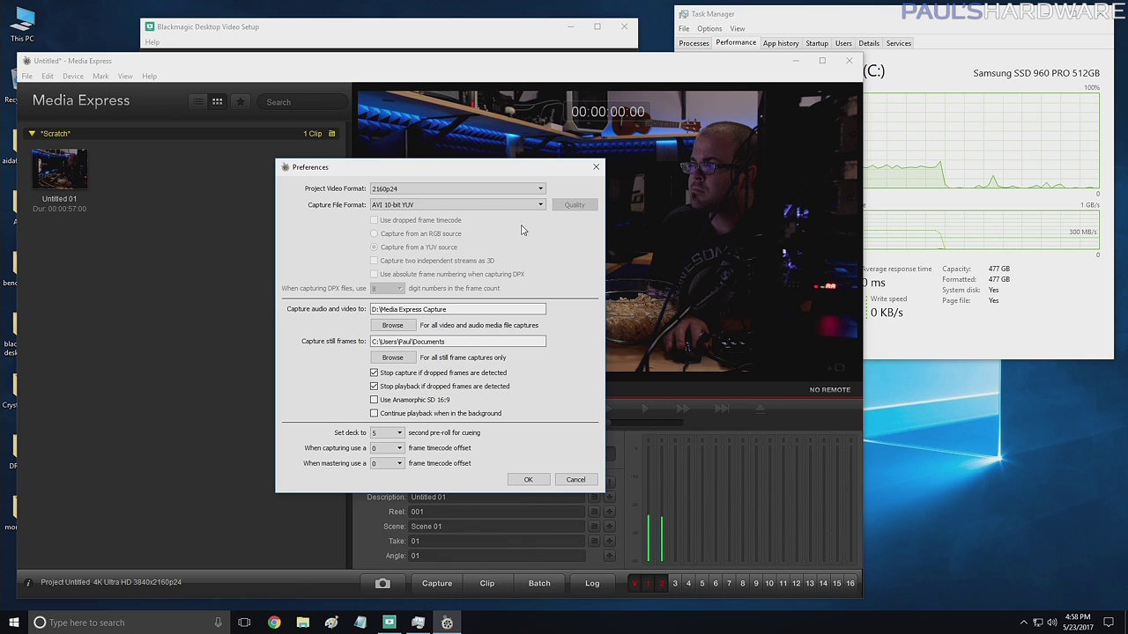
click(528, 480)
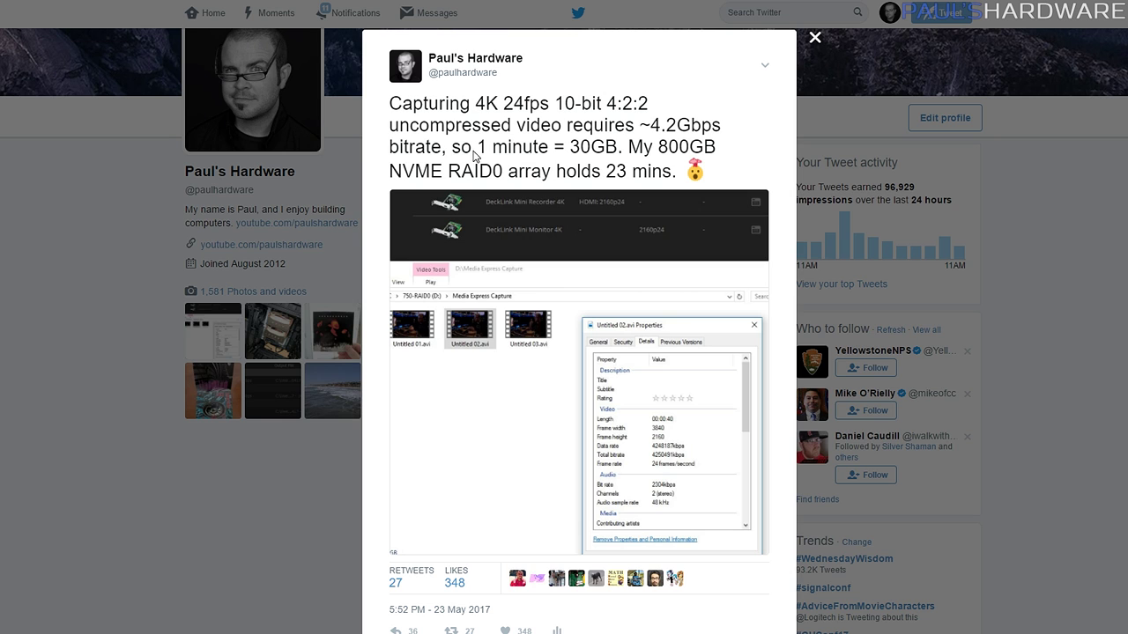
drag(522, 153, 623, 152)
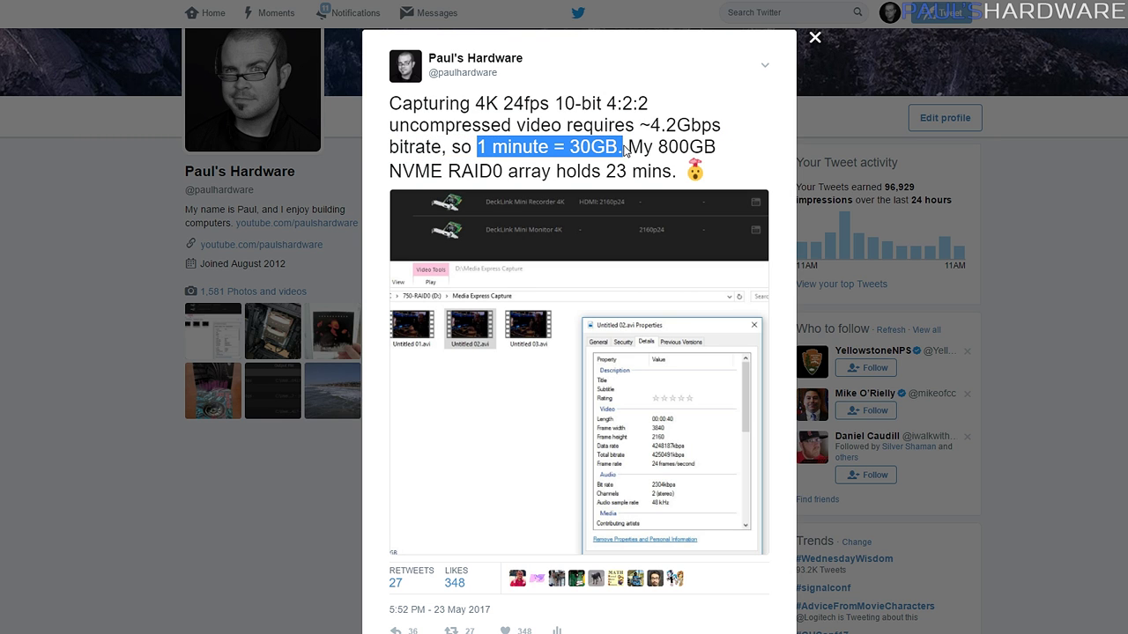
scroll(655, 172, down, 7)
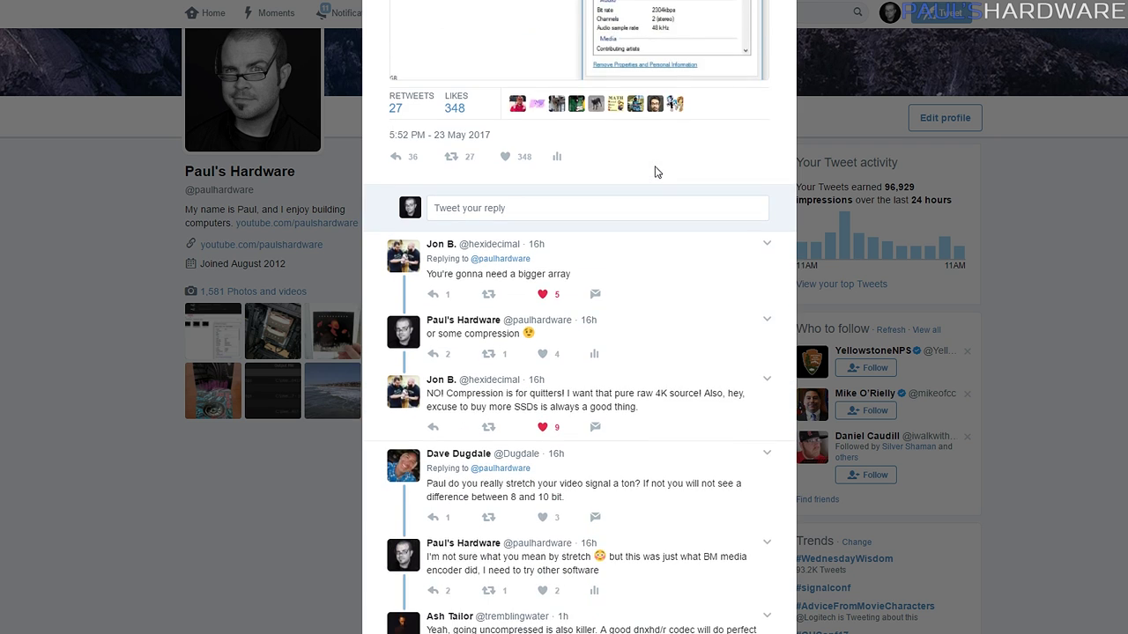
scroll(654, 172, down, 1)
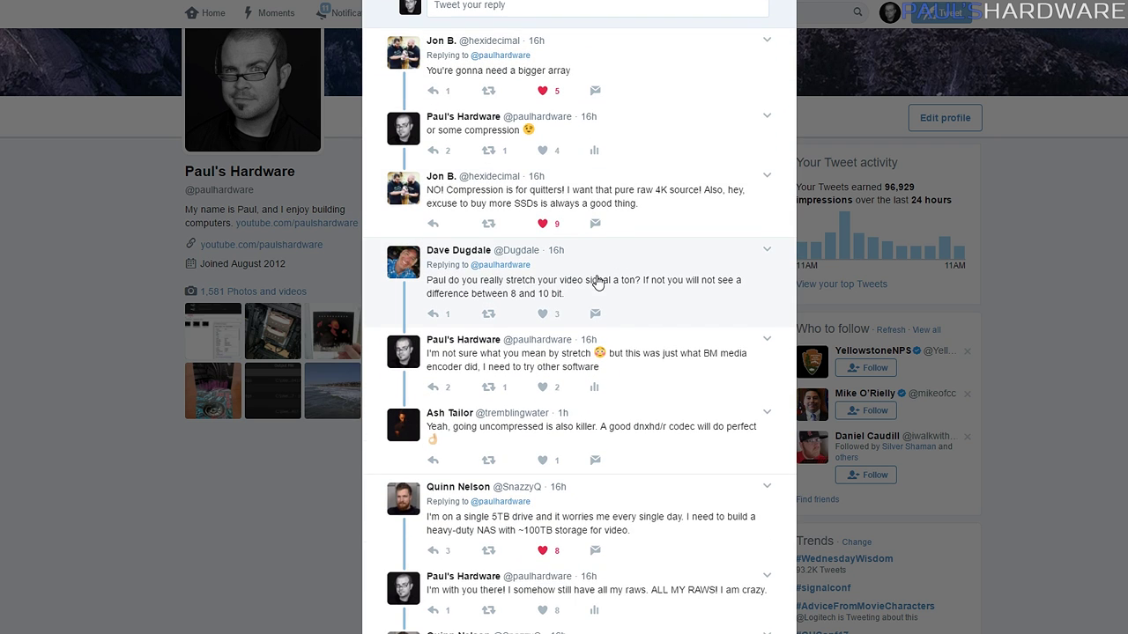
drag(568, 295, 708, 282)
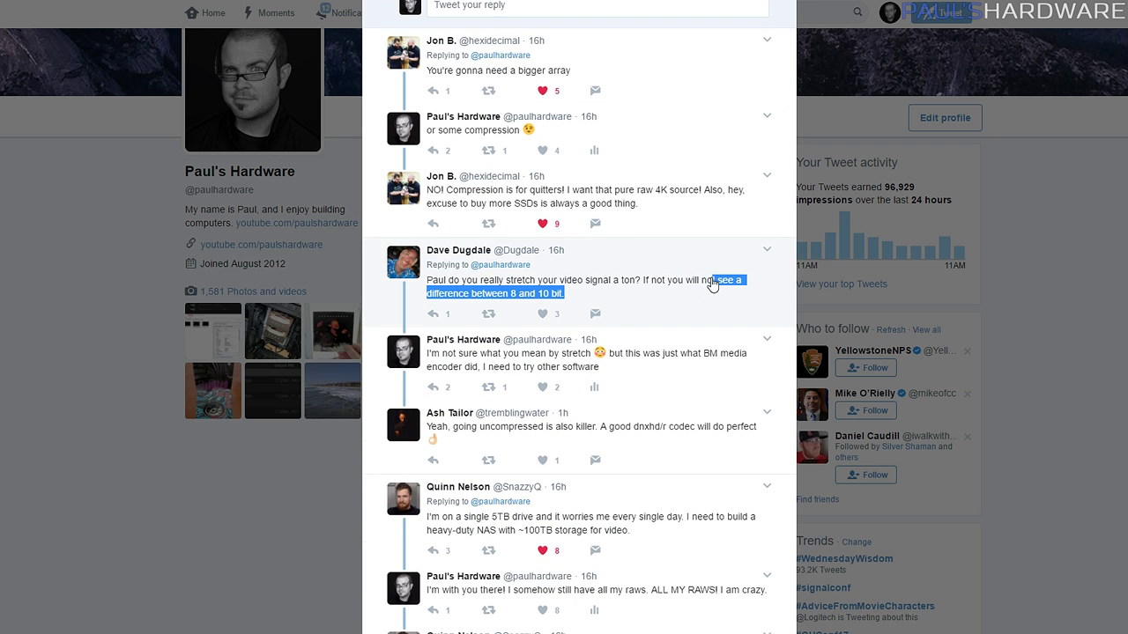